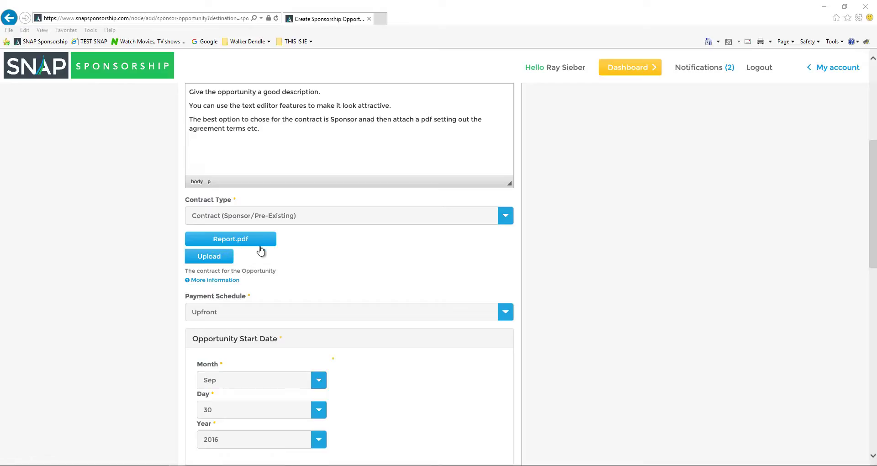
- Upload Report.pdf as the opportunity's contract and keep the payment schedule set to Upfront
click(208, 257)
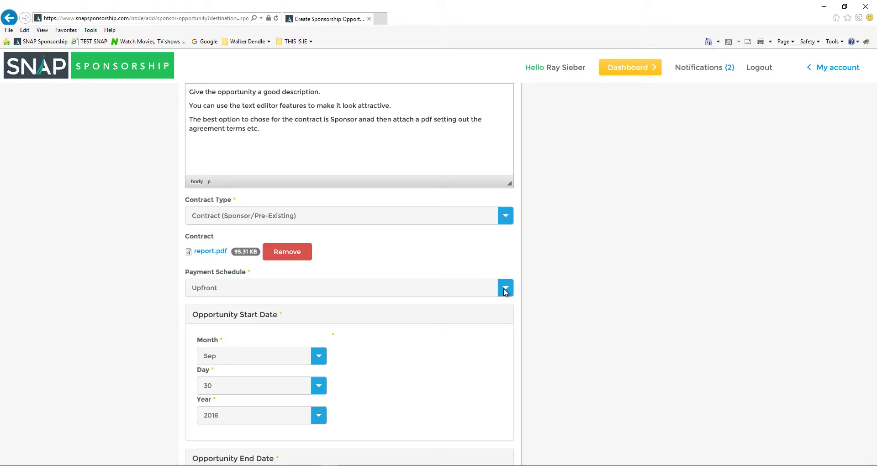
click(506, 288)
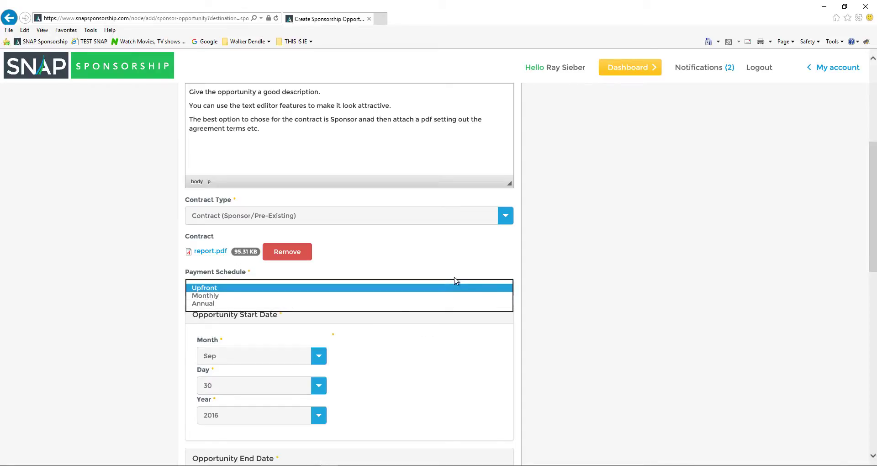
click(473, 261)
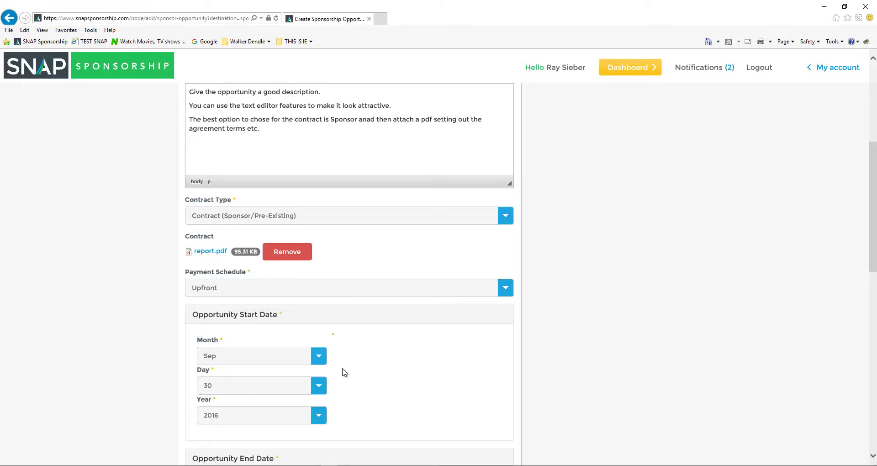
- Enter the purchase order number in the Invoicing and Requirements text and save the sponsorship opportunity
scroll(342, 371, down, 4)
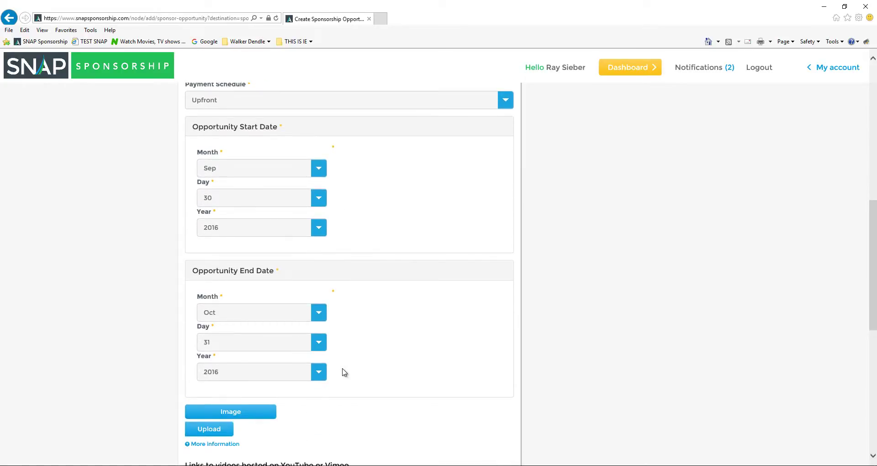
scroll(306, 423, down, 1)
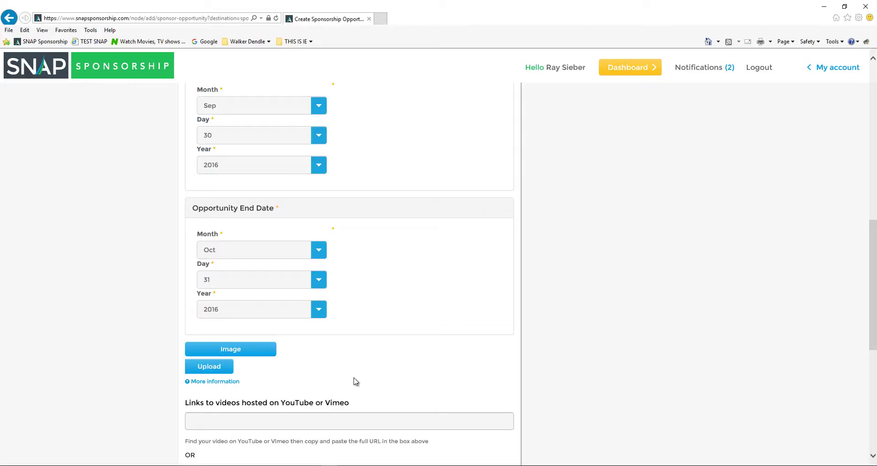
scroll(356, 382, down, 5)
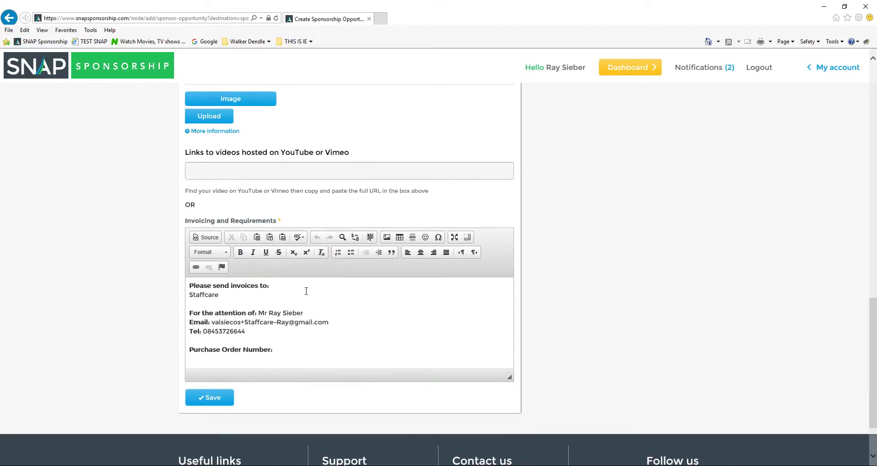
click(285, 350)
text(456789)
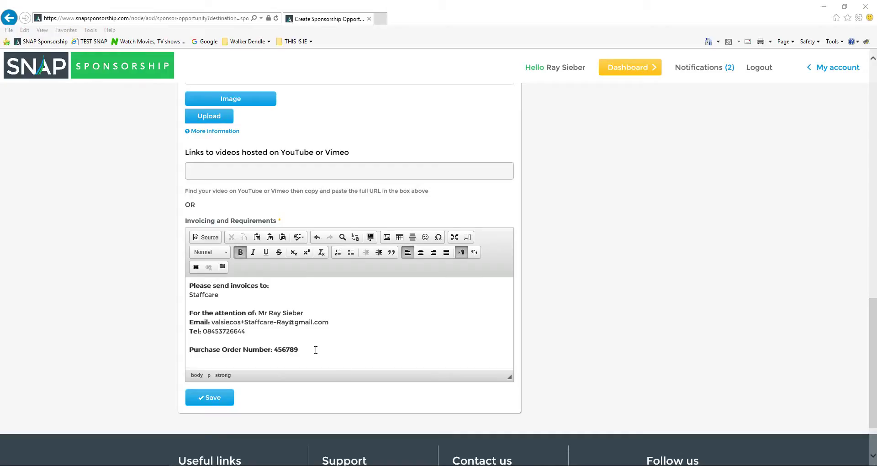
drag(311, 351, 188, 291)
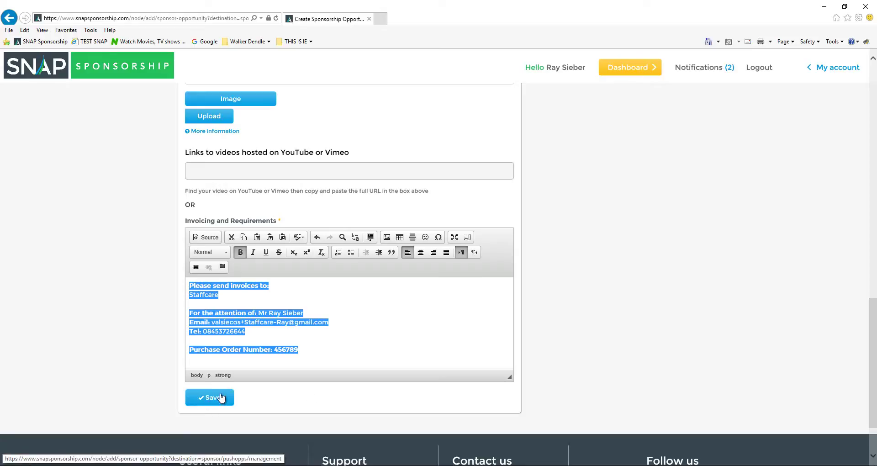
click(210, 404)
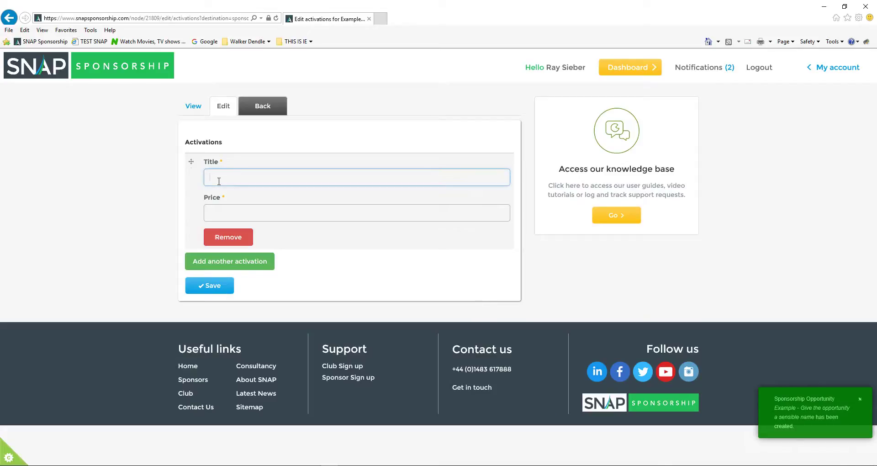
- Add an activation titled "Activation" with a price of 500 and save it
text(Activation)
click(221, 212)
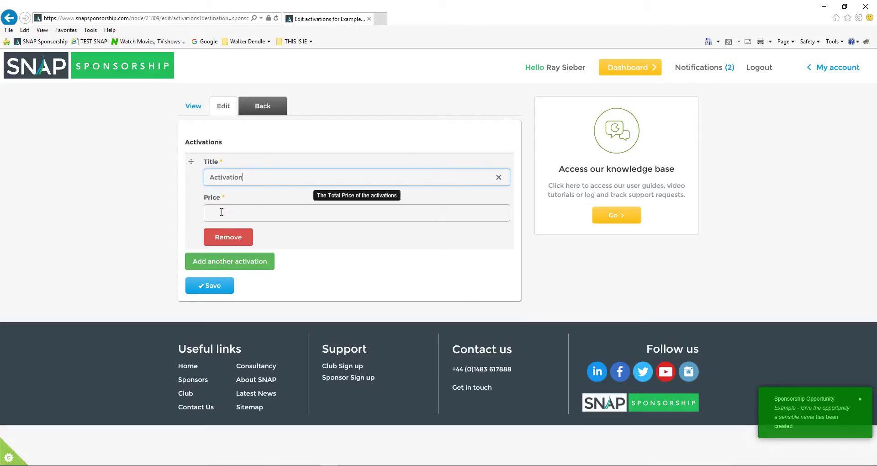
text(5)
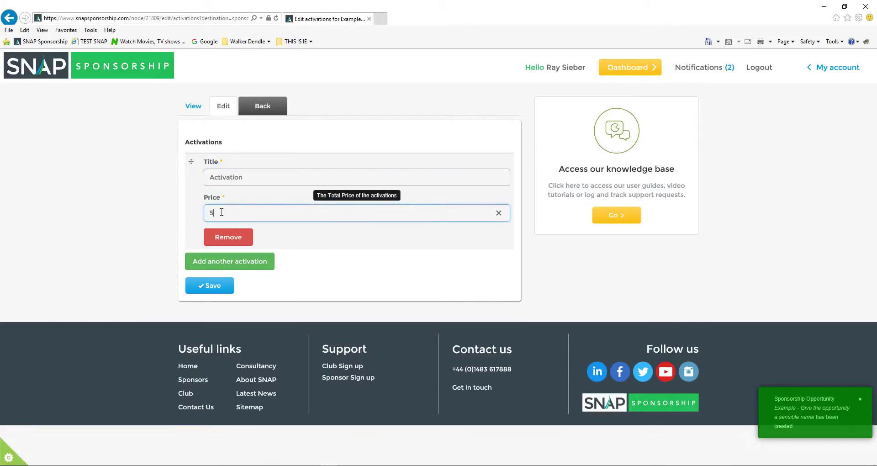
text(00)
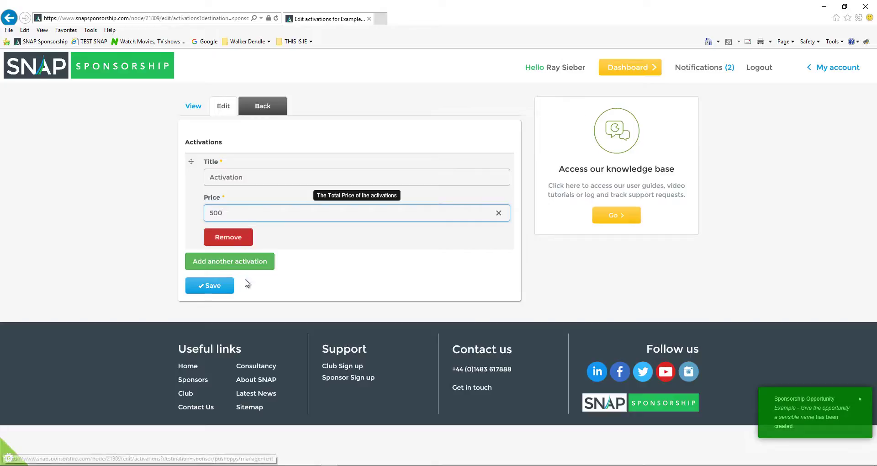
click(211, 287)
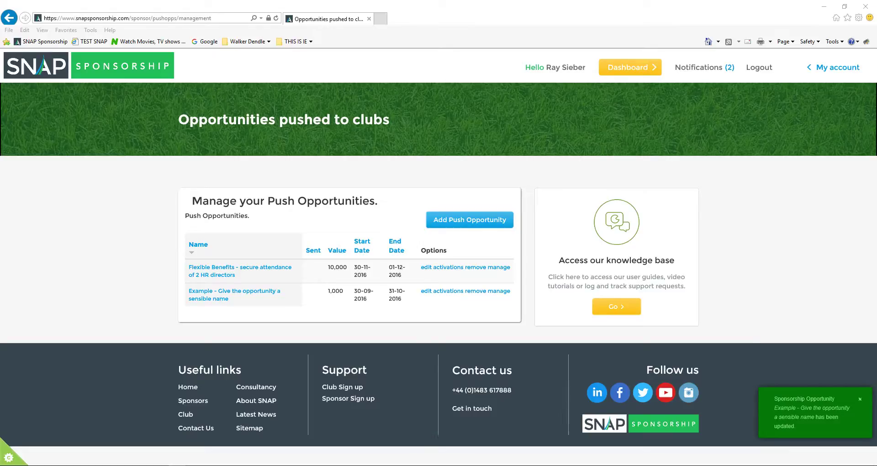
- Review the details of the "Flexible Benefits - secure attendance of 2 HR directors" opportunity and return to the push opportunities list
click(251, 274)
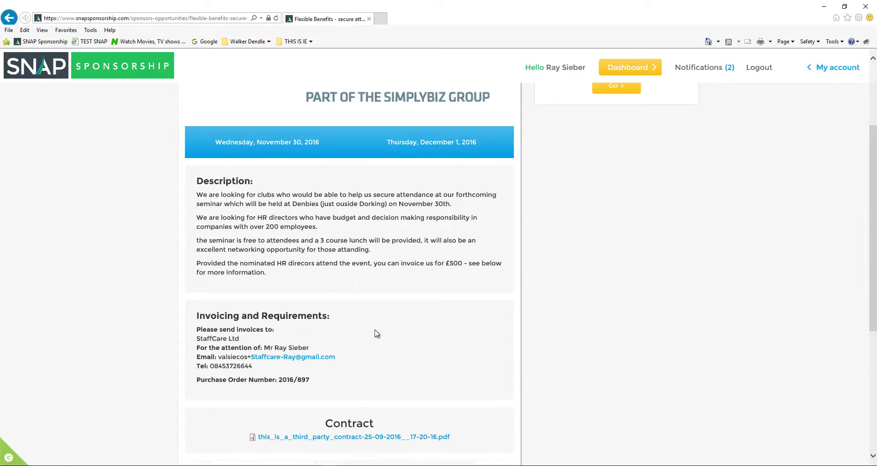
scroll(375, 343, down, 5)
scroll(375, 343, up, 8)
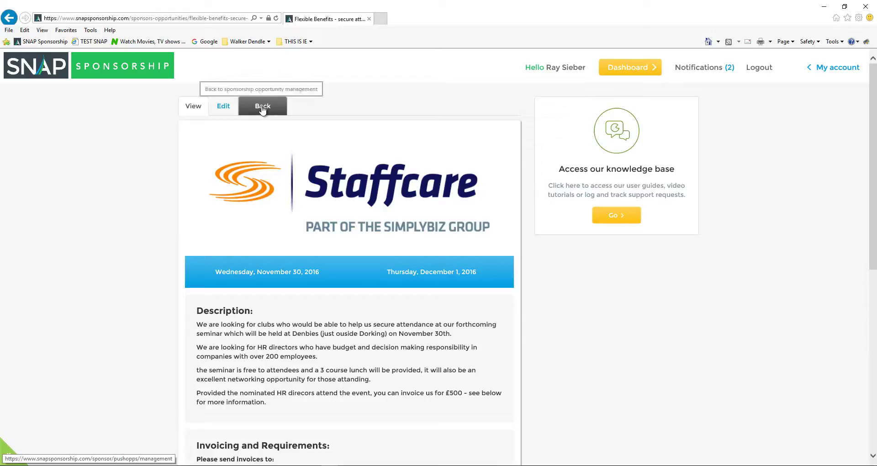
click(263, 107)
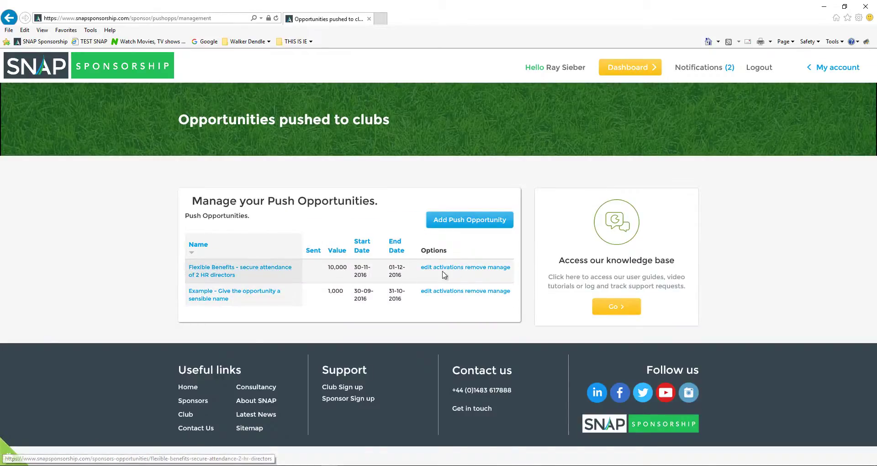
- Manage recipients for the Flexible Benefits opportunity and search for clubs with B - Middle class and C1 - Lower middle class members
click(500, 268)
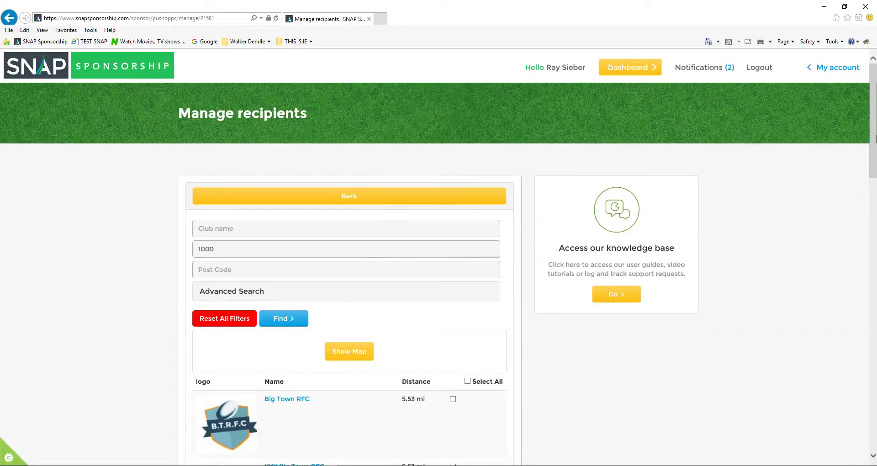
drag(873, 118, 872, 69)
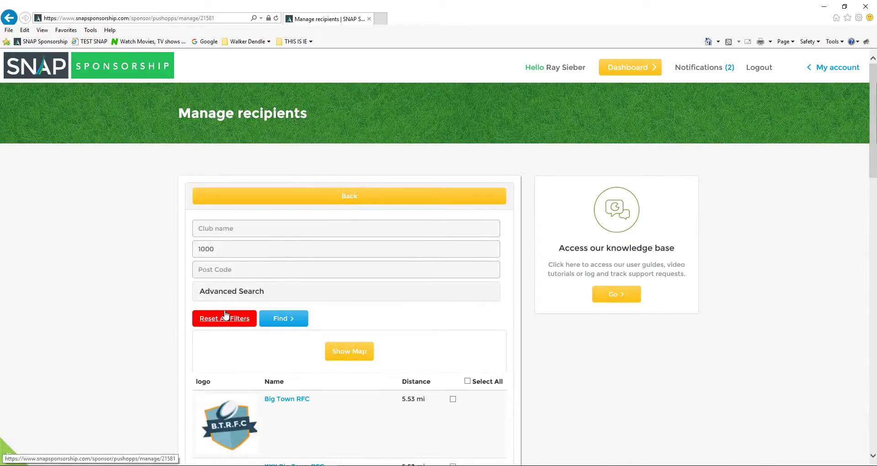
click(235, 293)
scroll(234, 292, down, 3)
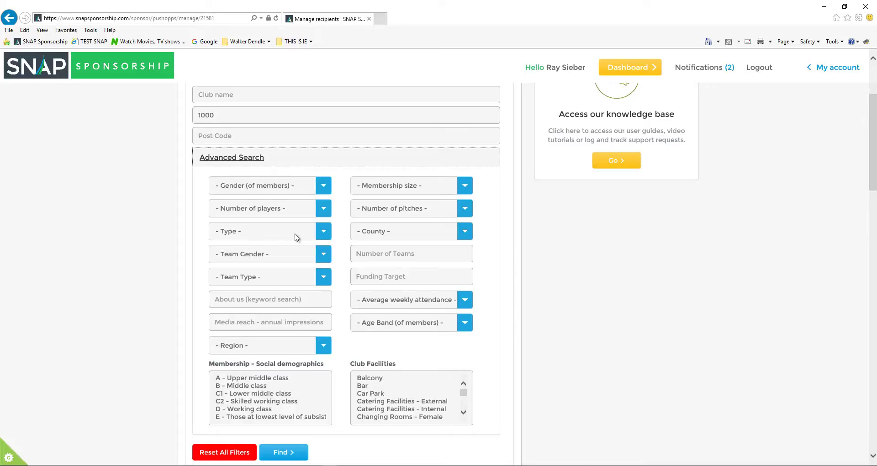
scroll(296, 237, down, 3)
click(227, 261)
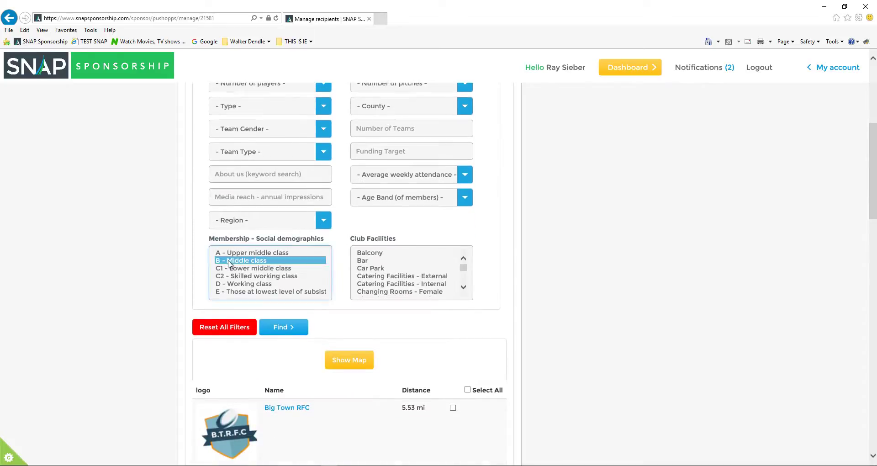
ctrl+click(222, 269)
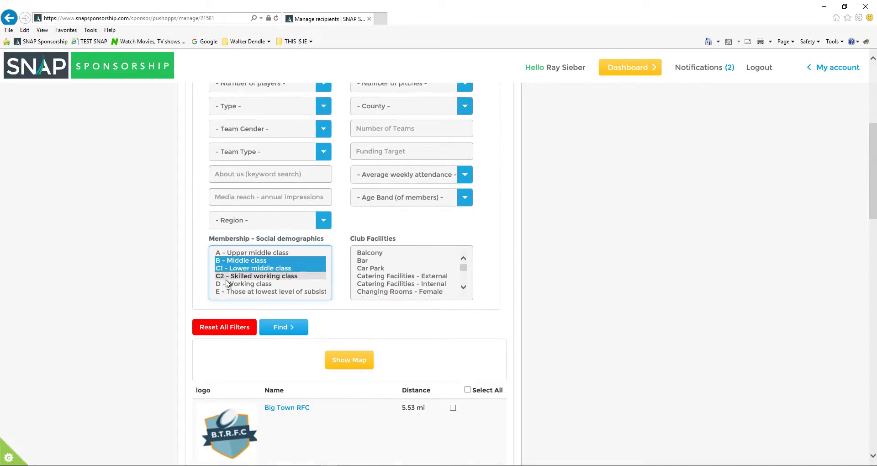
click(292, 332)
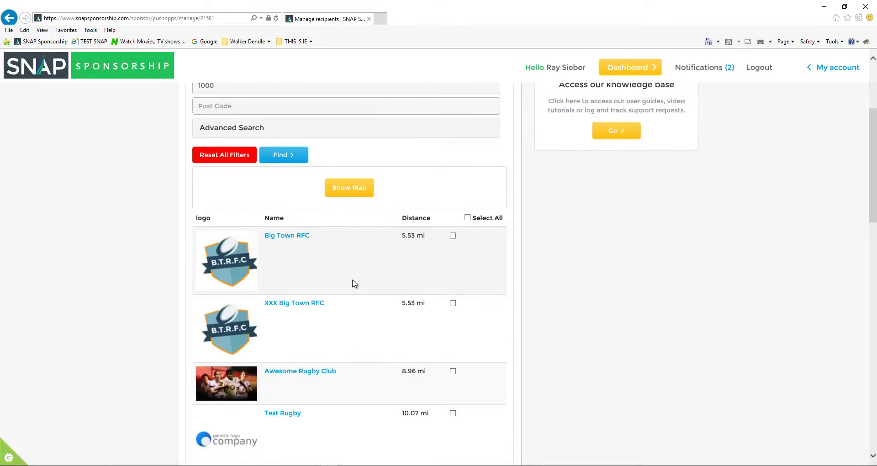
- Show the club map and link Awesome Rugby Club and Big Town RFC as recipients from their markers
scroll(353, 284, down, 7)
scroll(353, 283, down, 4)
scroll(353, 284, up, 12)
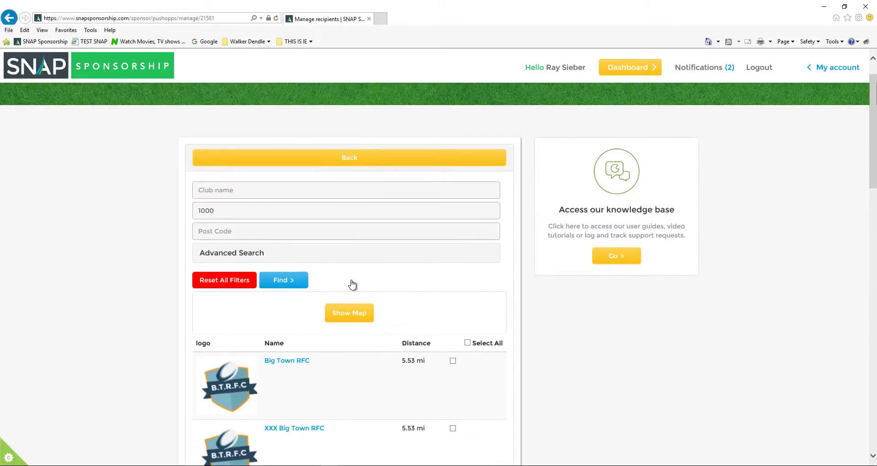
click(351, 314)
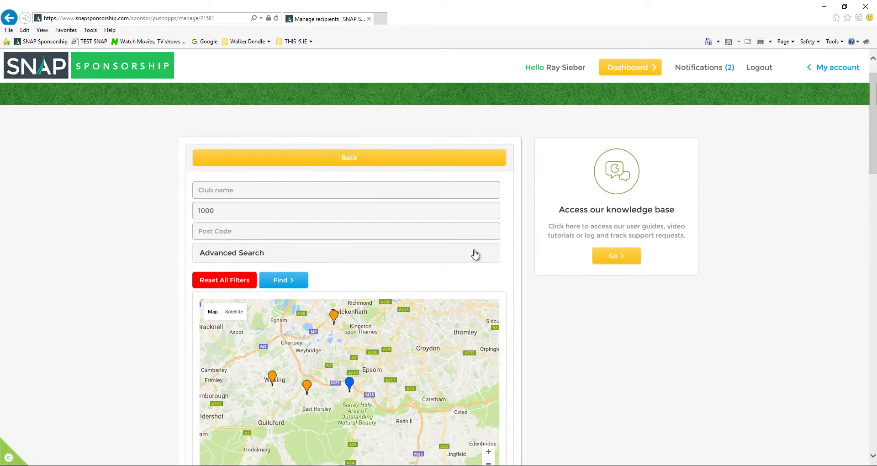
scroll(475, 255, down, 3)
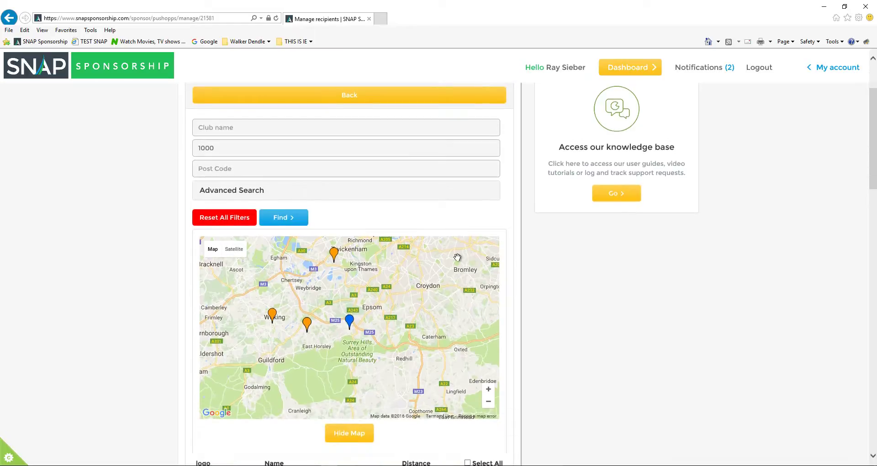
mouse_move(349, 323)
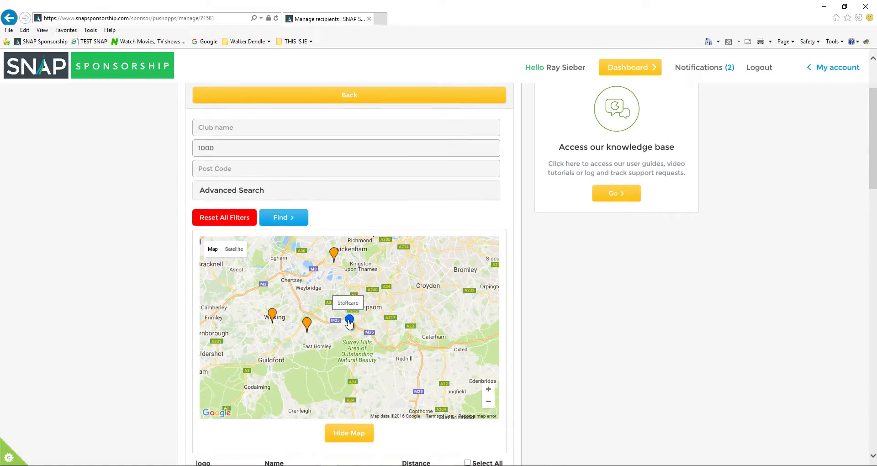
click(334, 254)
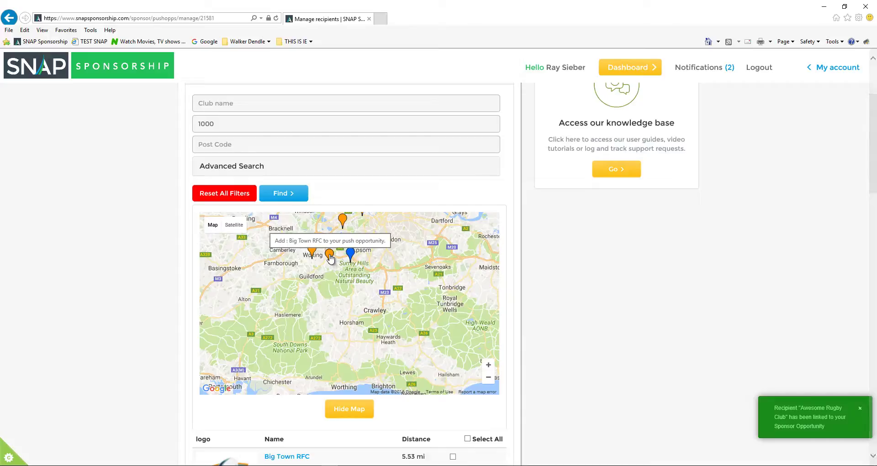
click(330, 256)
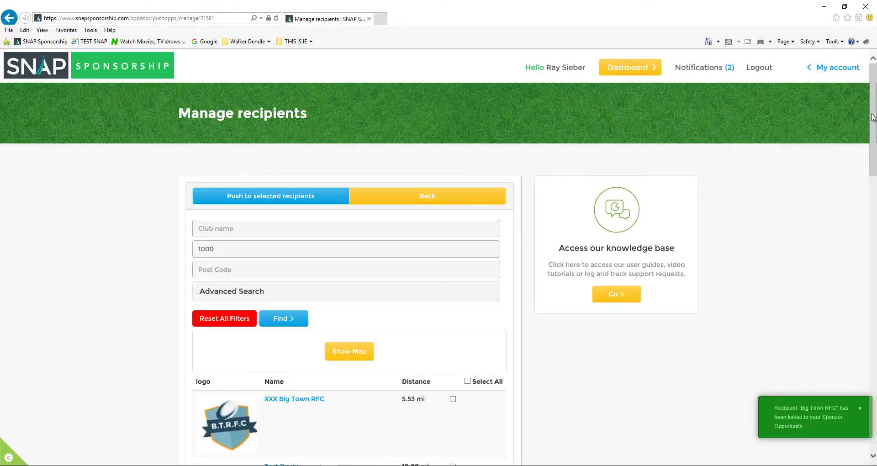
- Select XXX TEST - Reach RFC in the club list and add it to the opportunity's linked recipients
drag(873, 114, 872, 394)
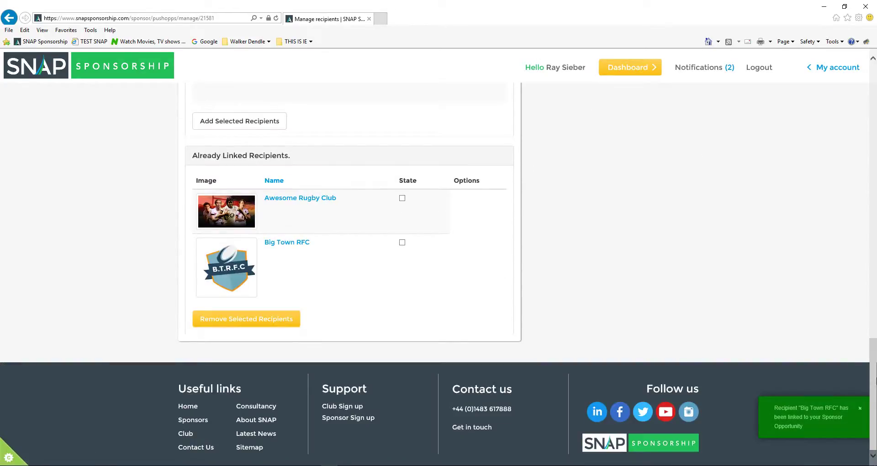
drag(873, 414, 875, 320)
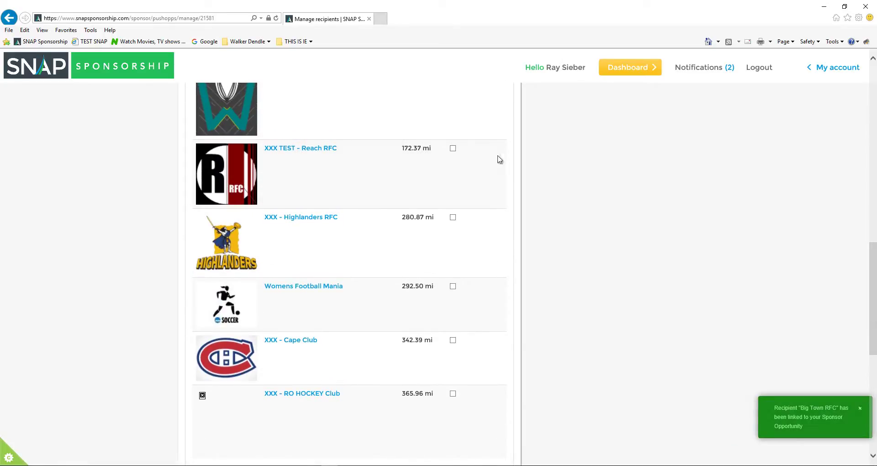
click(453, 149)
click(875, 400)
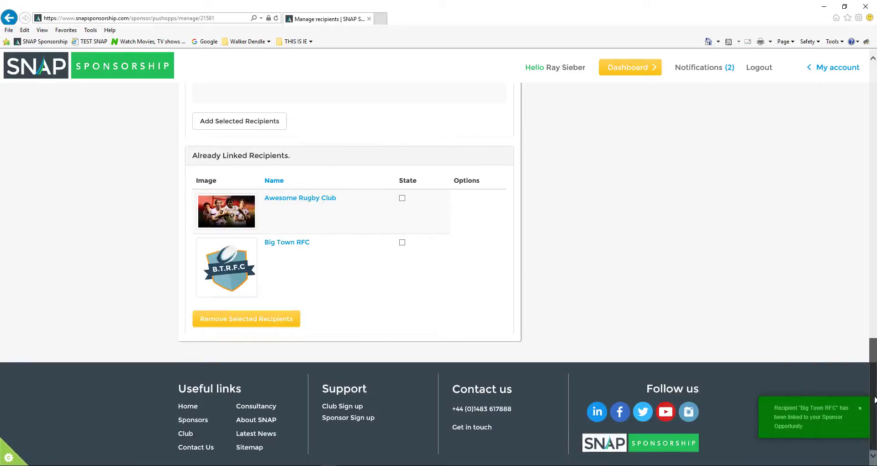
click(242, 119)
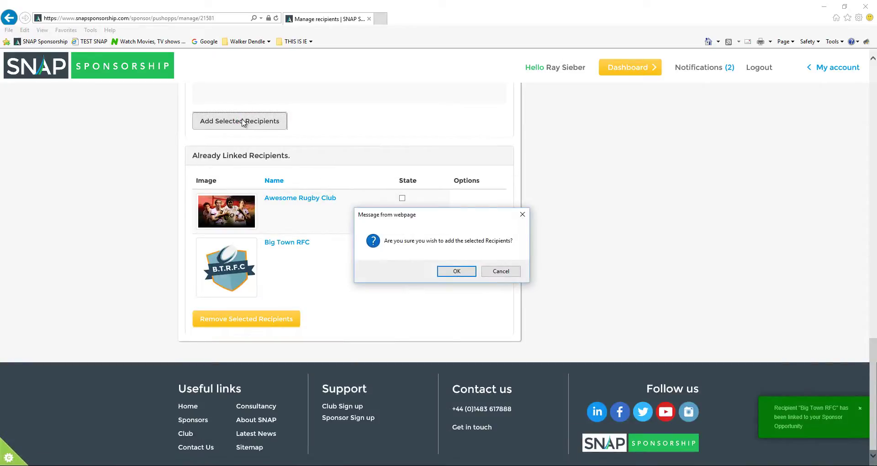
click(449, 272)
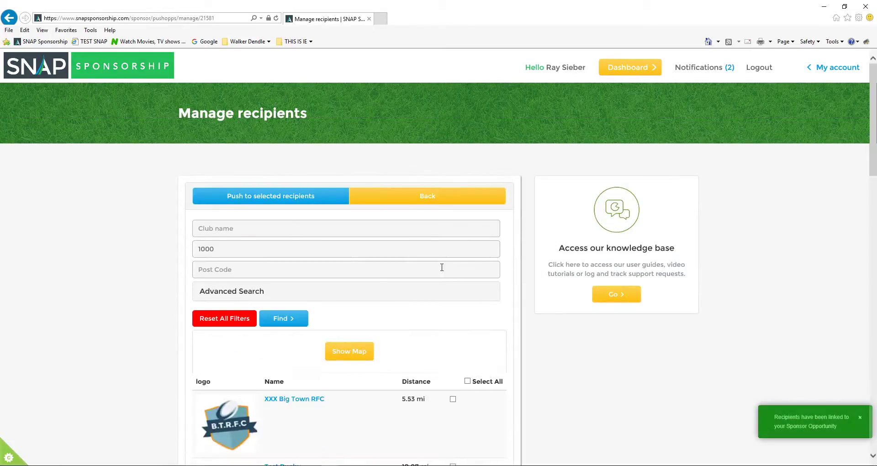
- Start pushing the opportunity to the selected recipients, but choose to check its contents instead of confirming
click(265, 200)
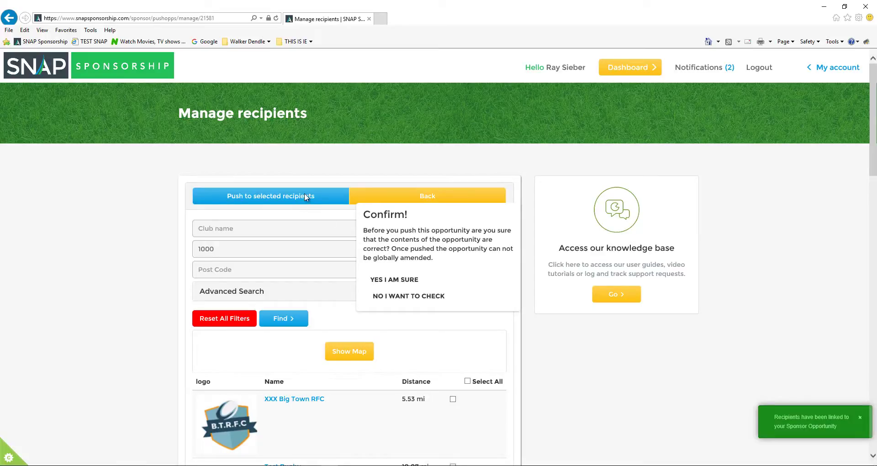
click(391, 297)
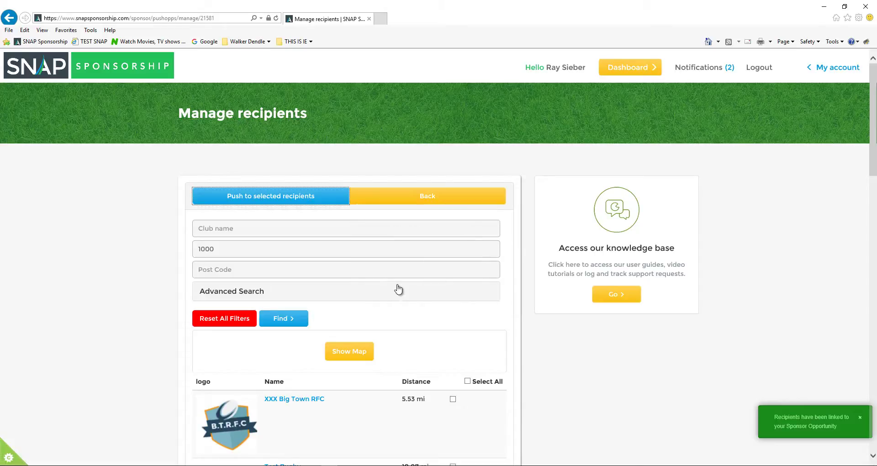
- Reopen the Flexible Benefits opportunity's recipients from the opportunities list and push it to the selected recipients, confirming its contents are correct
click(420, 202)
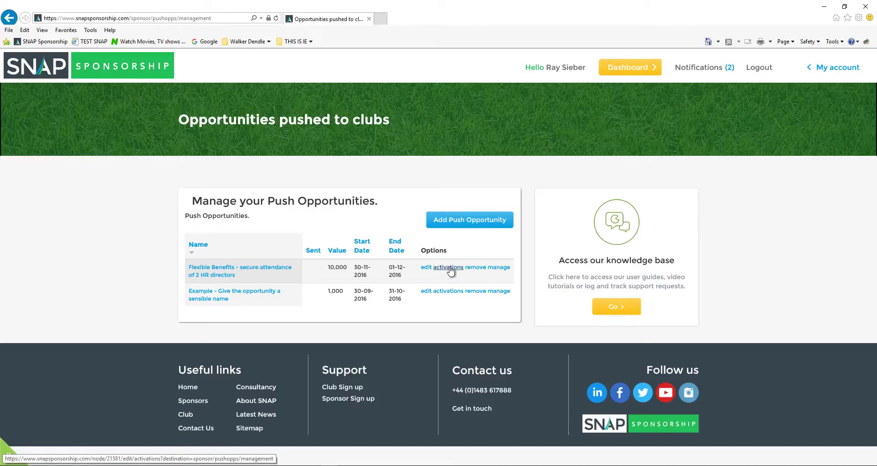
click(498, 267)
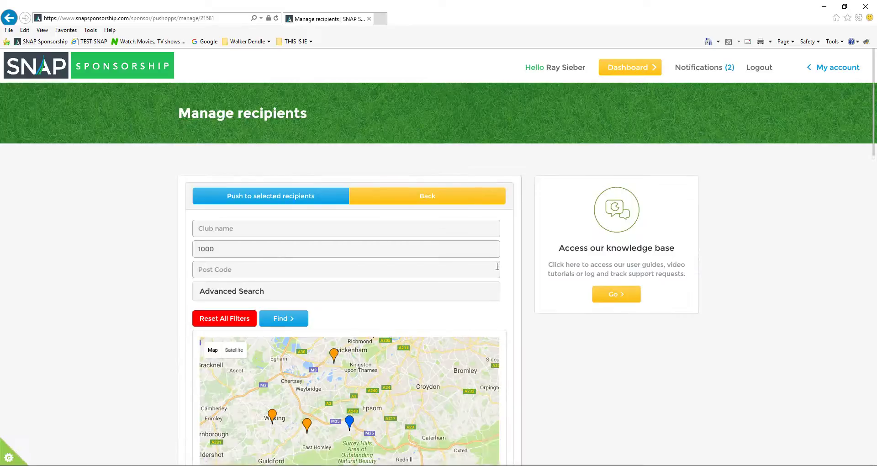
mouse_move(872, 123)
mouse_down()
mouse_move(868, 379)
mouse_move(861, 114)
mouse_up()
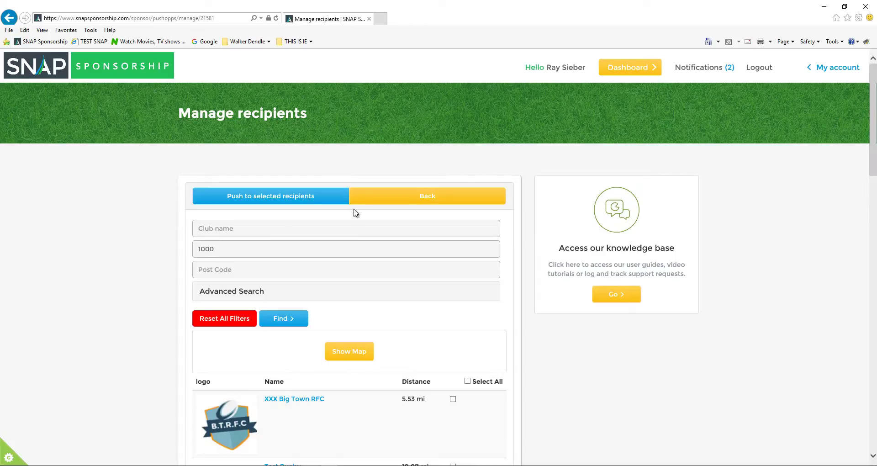
click(271, 194)
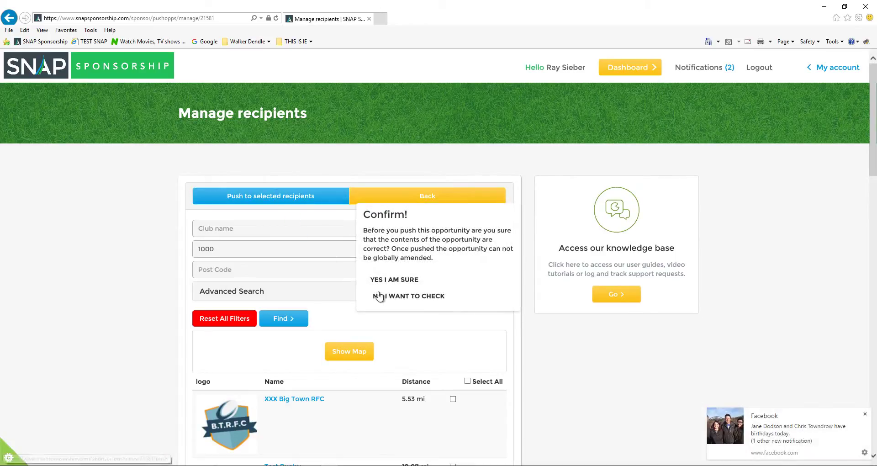
click(397, 280)
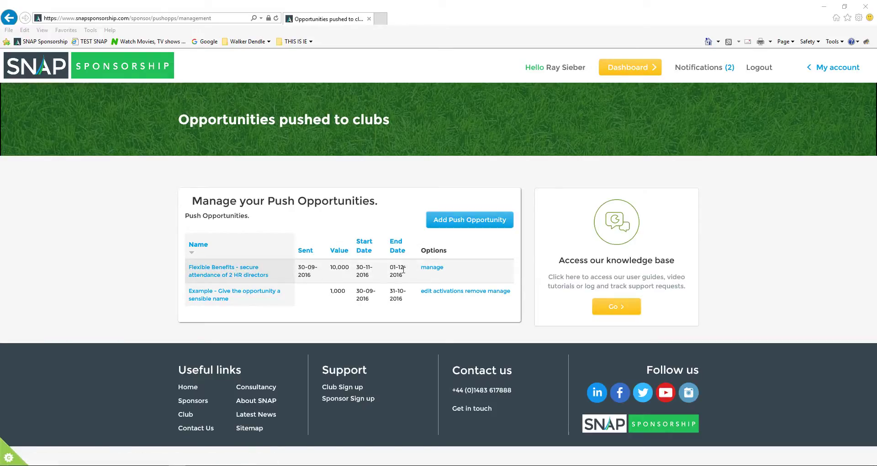
- Open the recipients of the pushed Flexible Benefits opportunity and review the decision state of each linked club
click(432, 269)
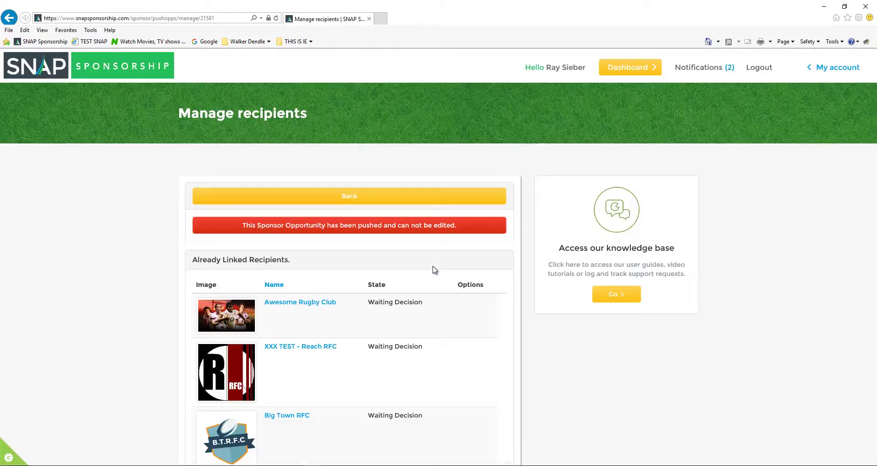
scroll(302, 328, down, 3)
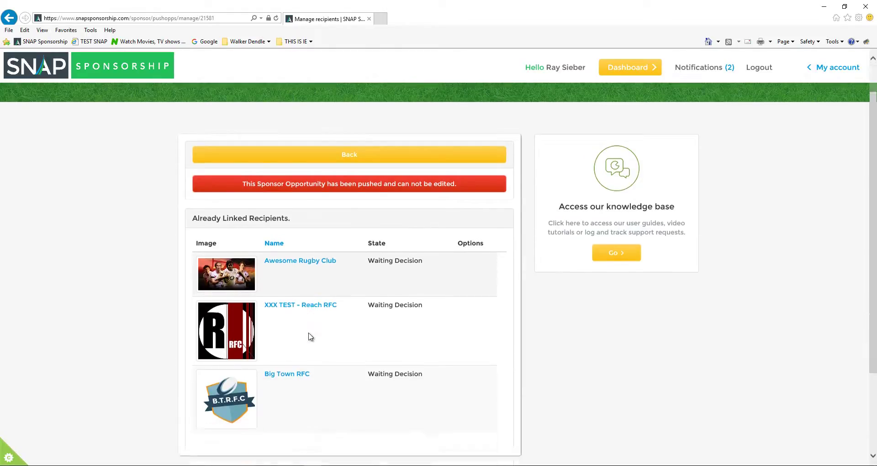